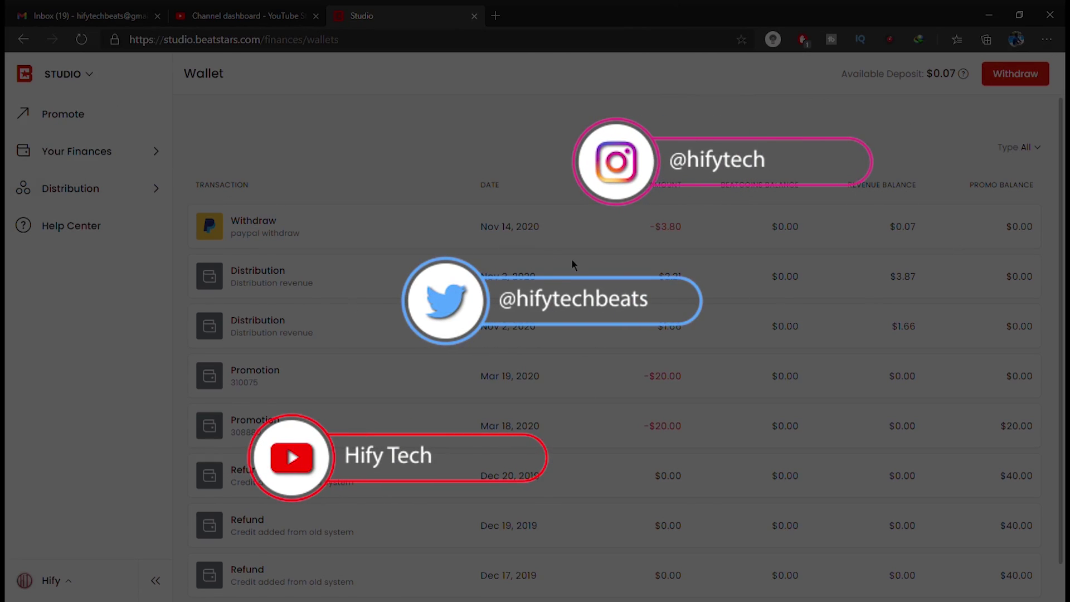
Look through the Wallet page's transaction history and its balance columns.
scroll(574, 266, down, 2)
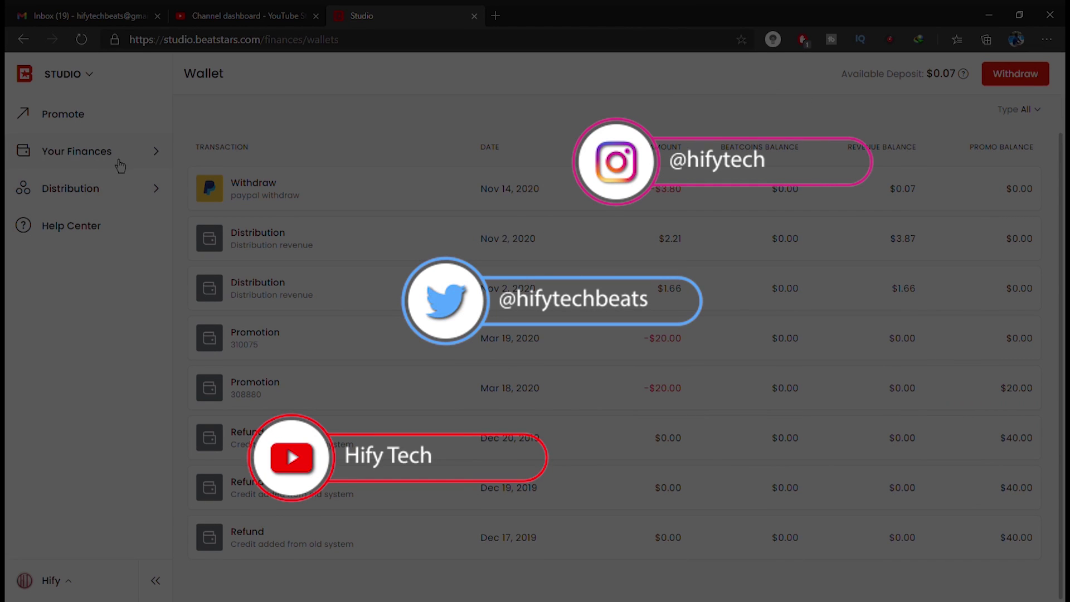
scroll(534, 265, up, 2)
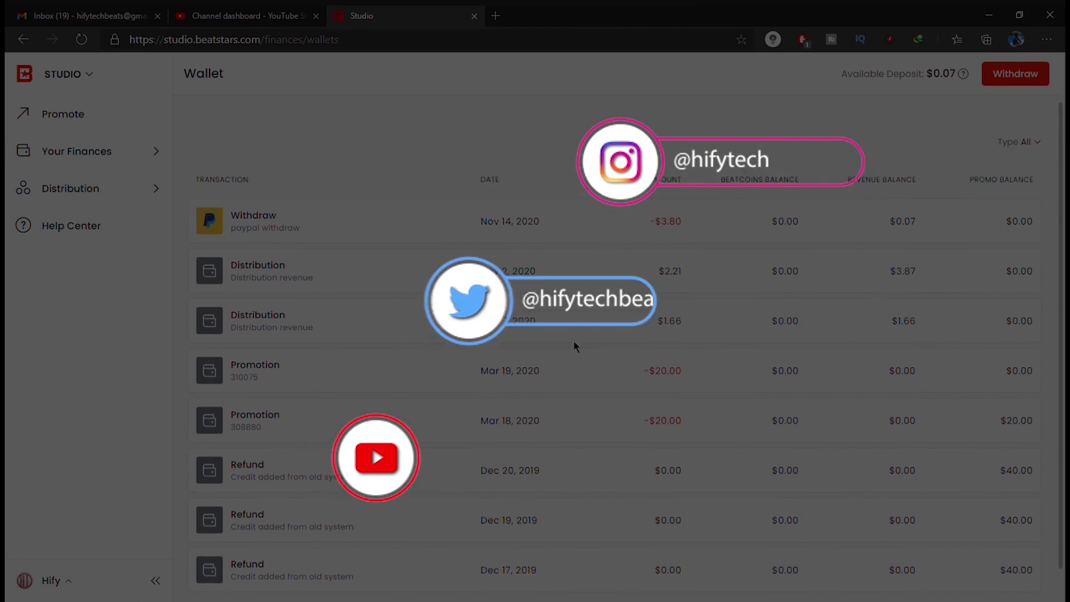
click(112, 162)
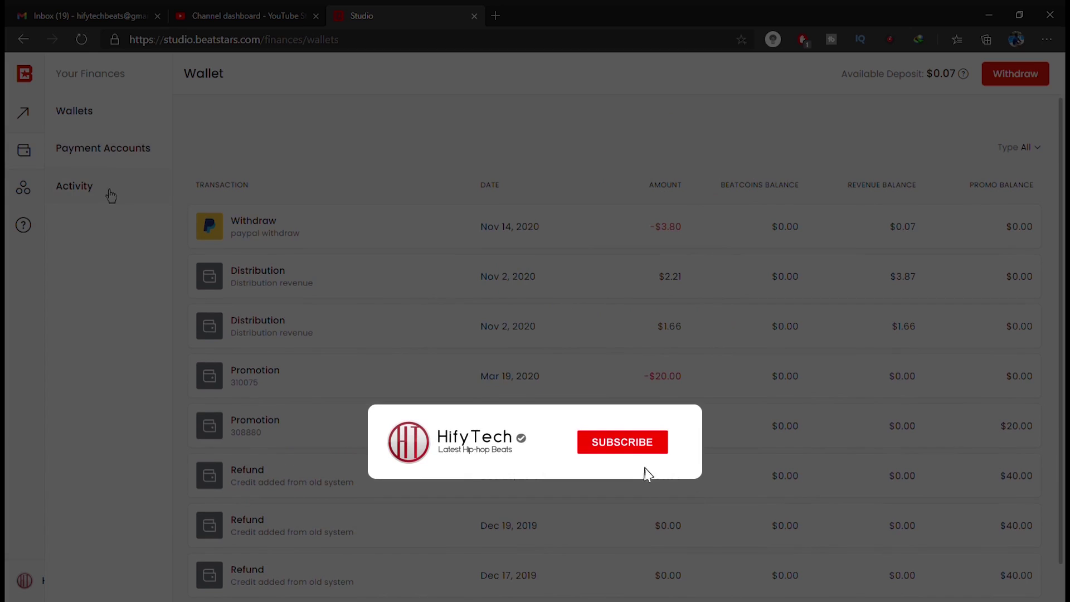
click(103, 119)
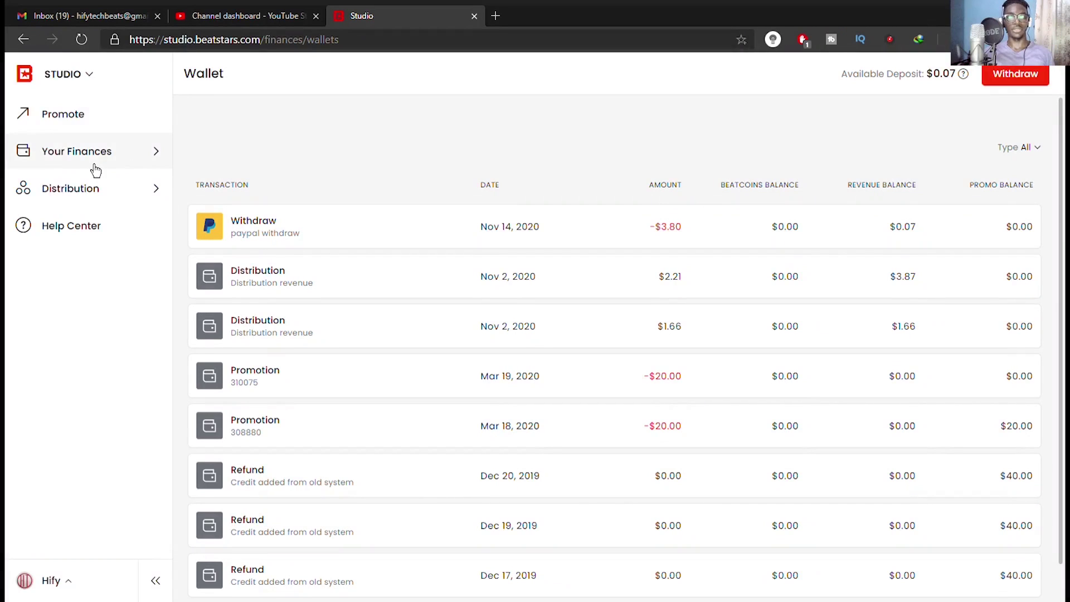
Open the payment accounts under Your Finances and start completing a new tax form.
click(95, 165)
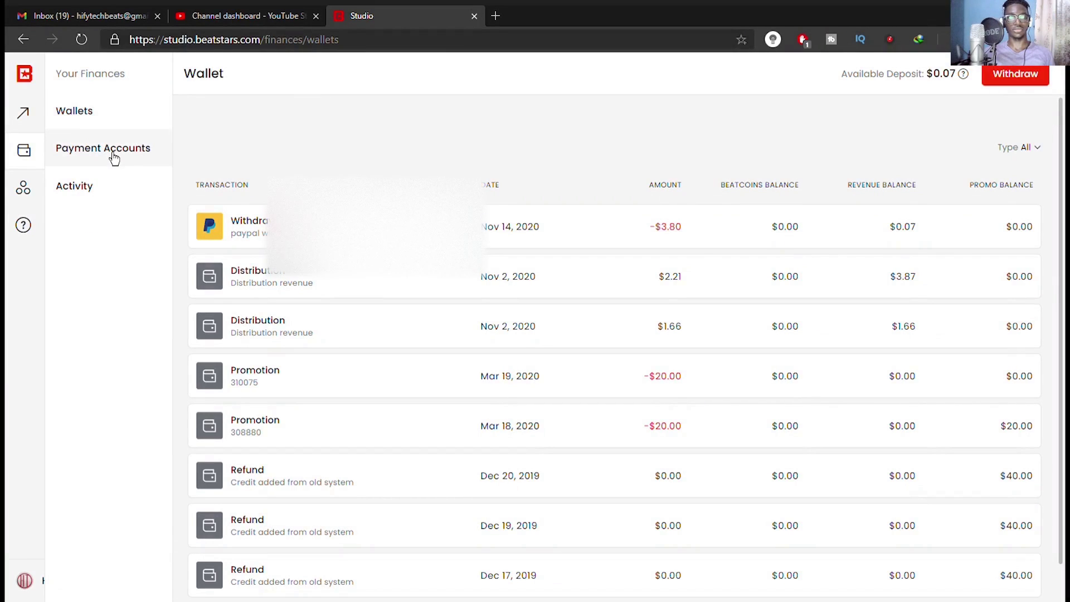
click(113, 156)
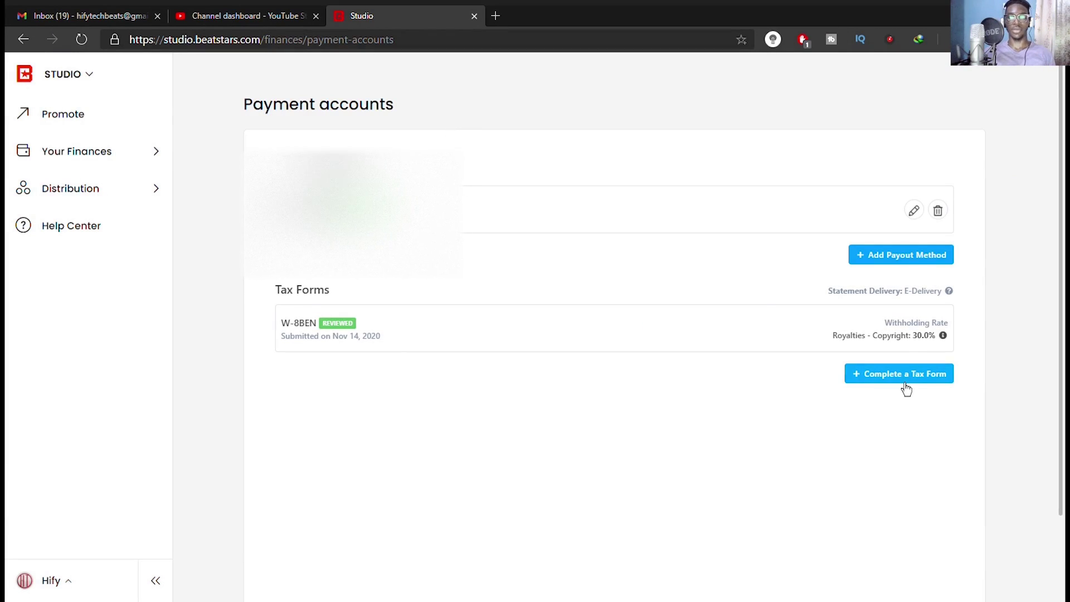
click(901, 380)
Read the resubmission notice, declare the tax status as not a U.S. person and an individual, and continue to the W-8BEN form.
drag(287, 237, 597, 275)
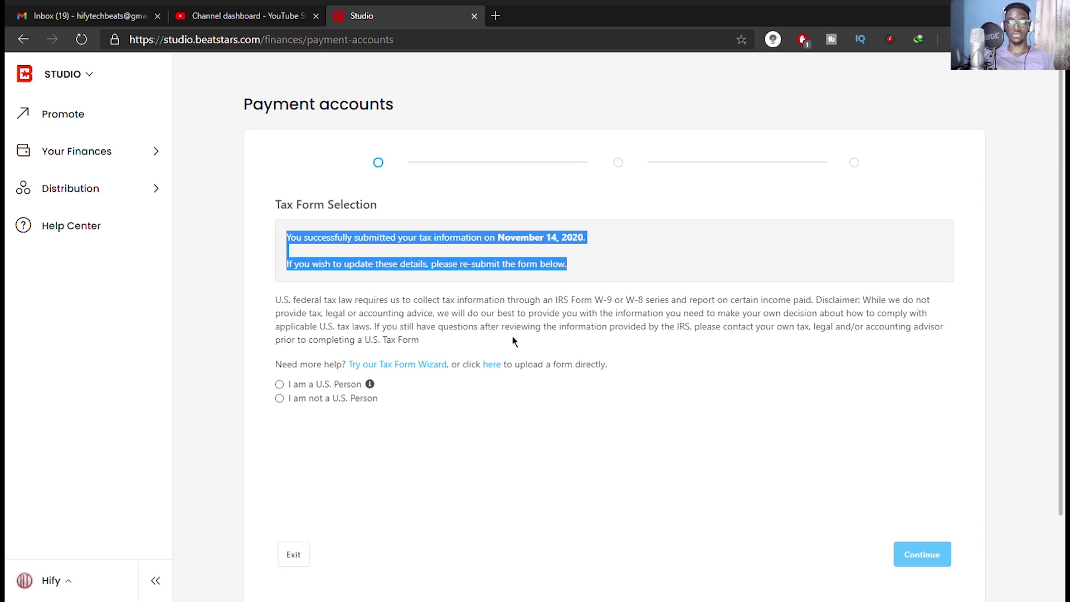
drag(563, 333, 496, 318)
click(433, 333)
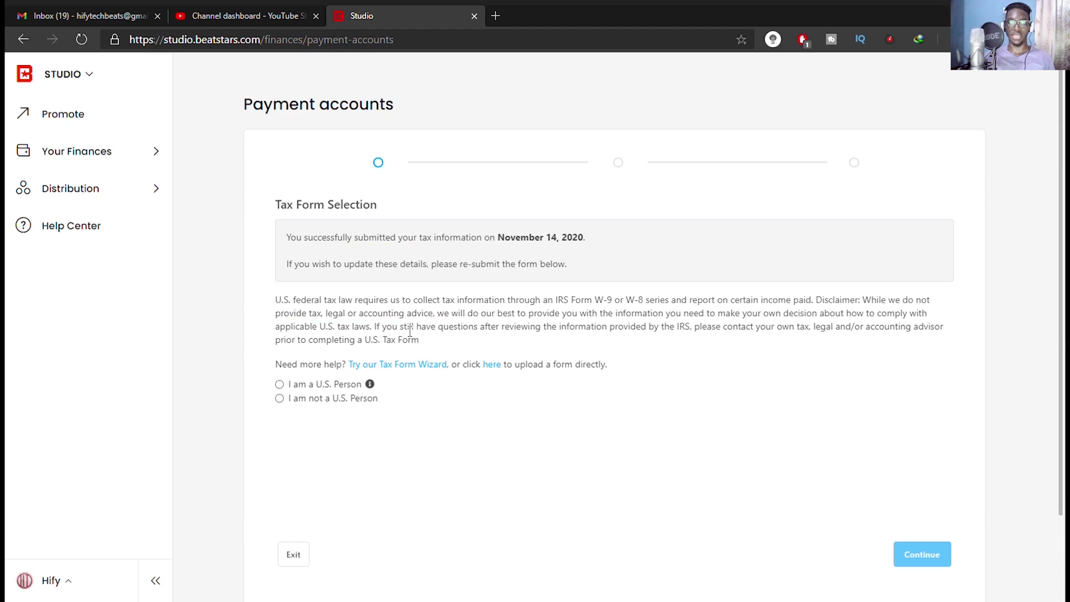
click(301, 399)
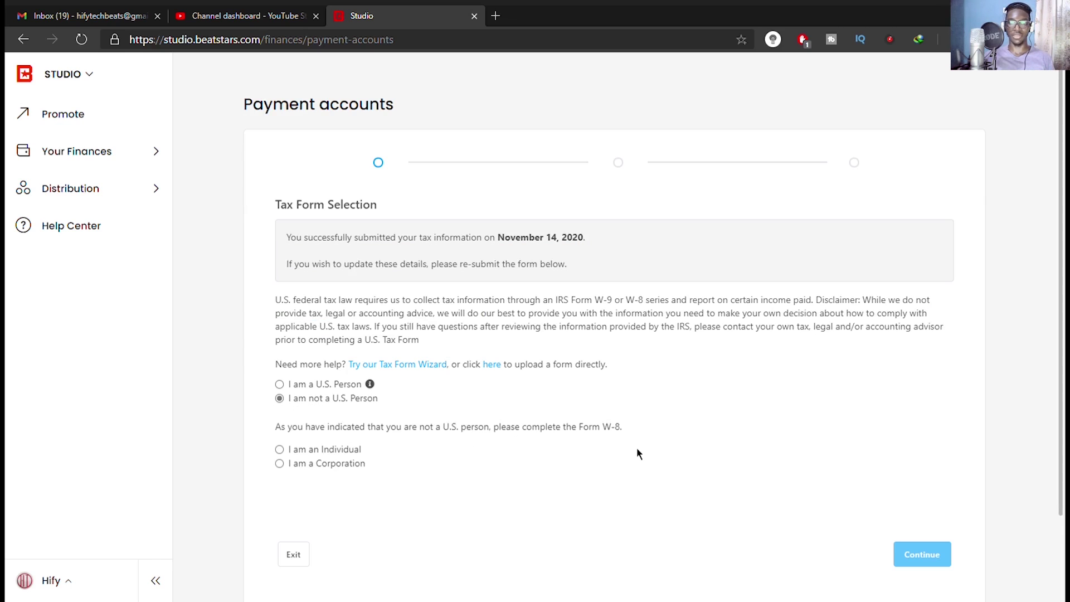
click(300, 450)
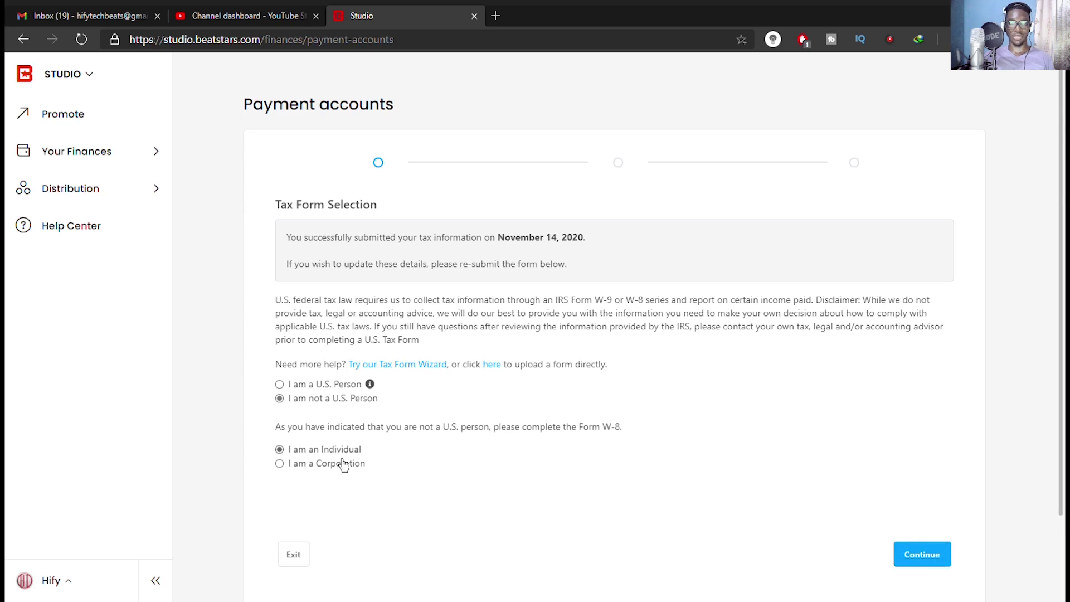
click(917, 557)
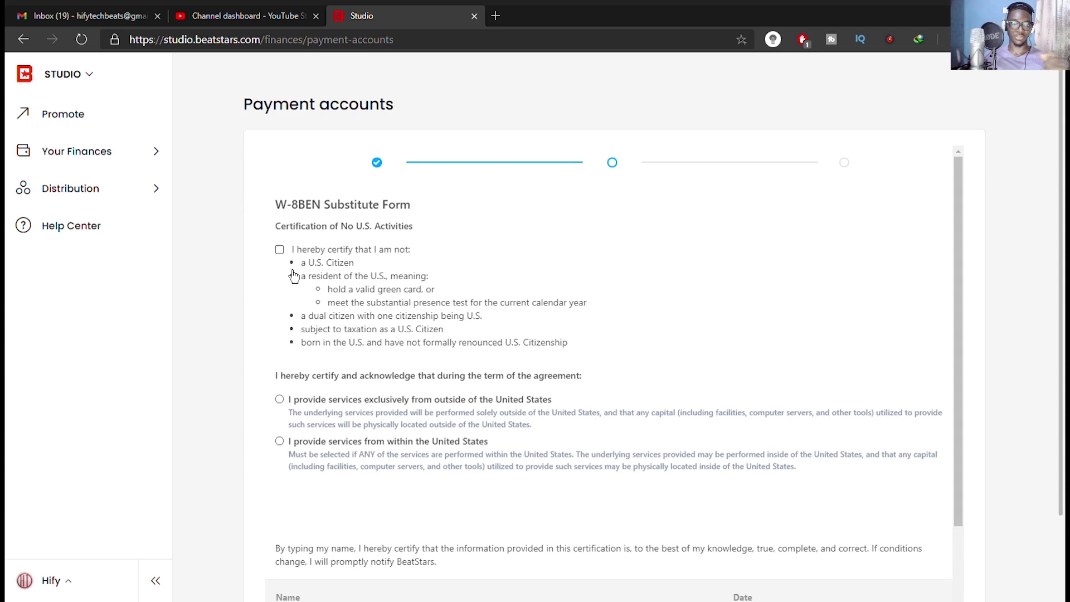
Certify no U.S. activities with services provided exclusively from outside the United States, signing with the full name.
click(279, 249)
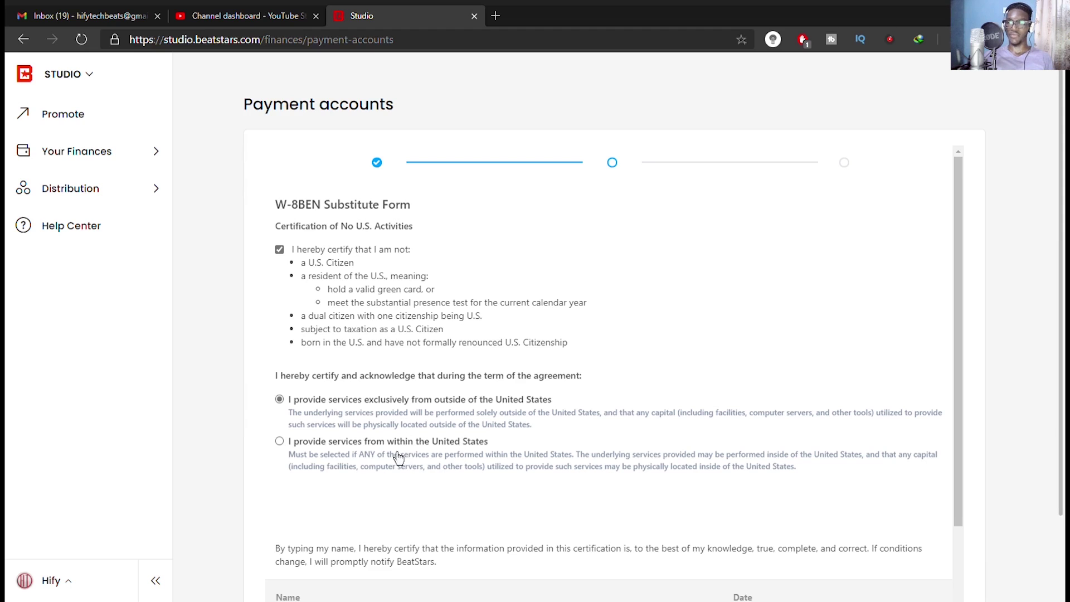
scroll(407, 462, down, 2)
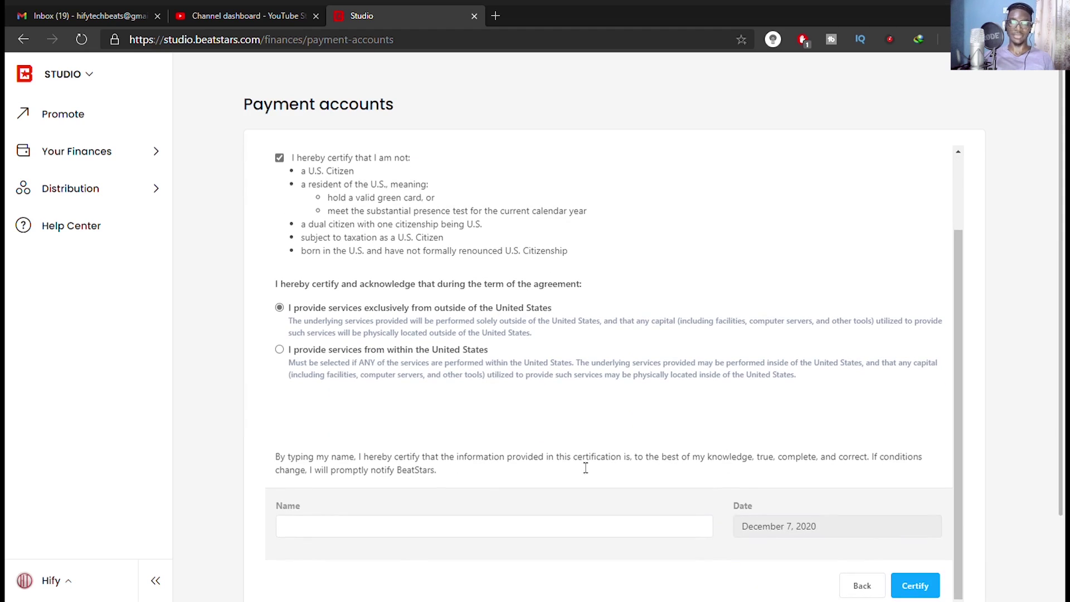
click(361, 539)
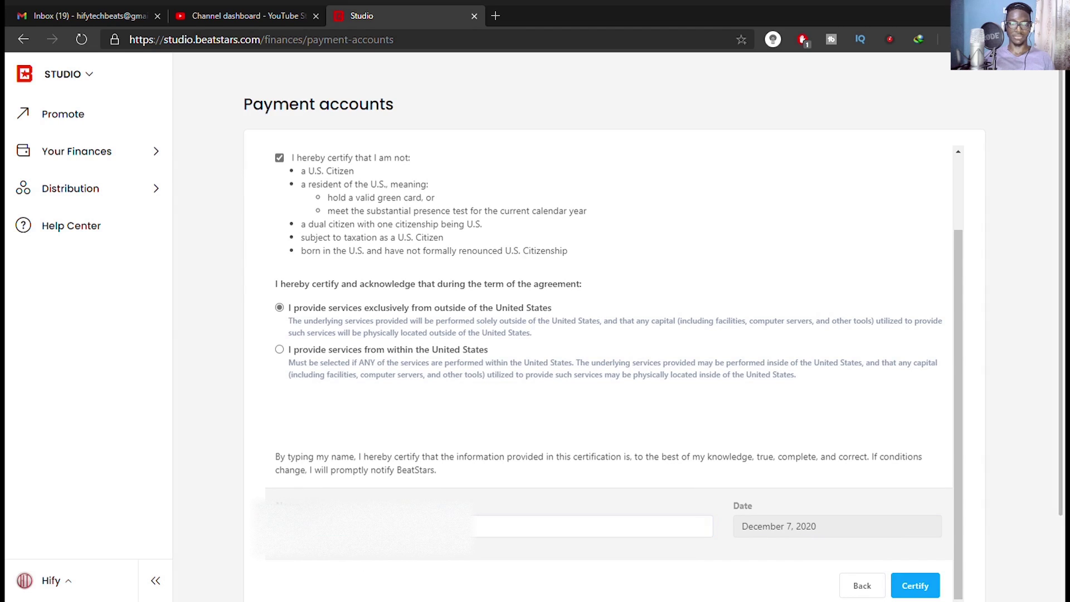
click(362, 526)
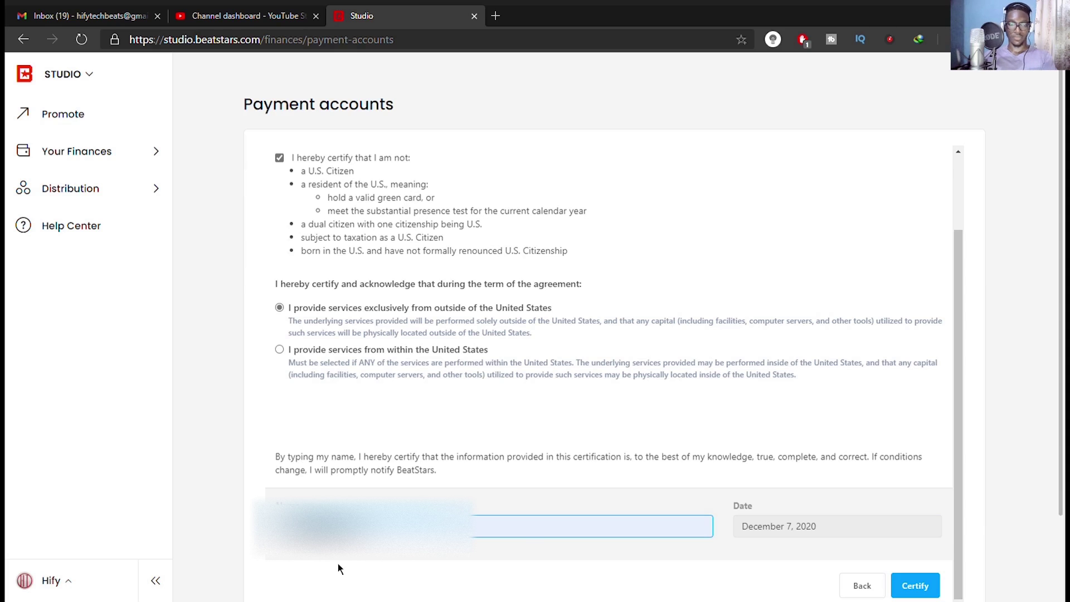
key(BackSpace)
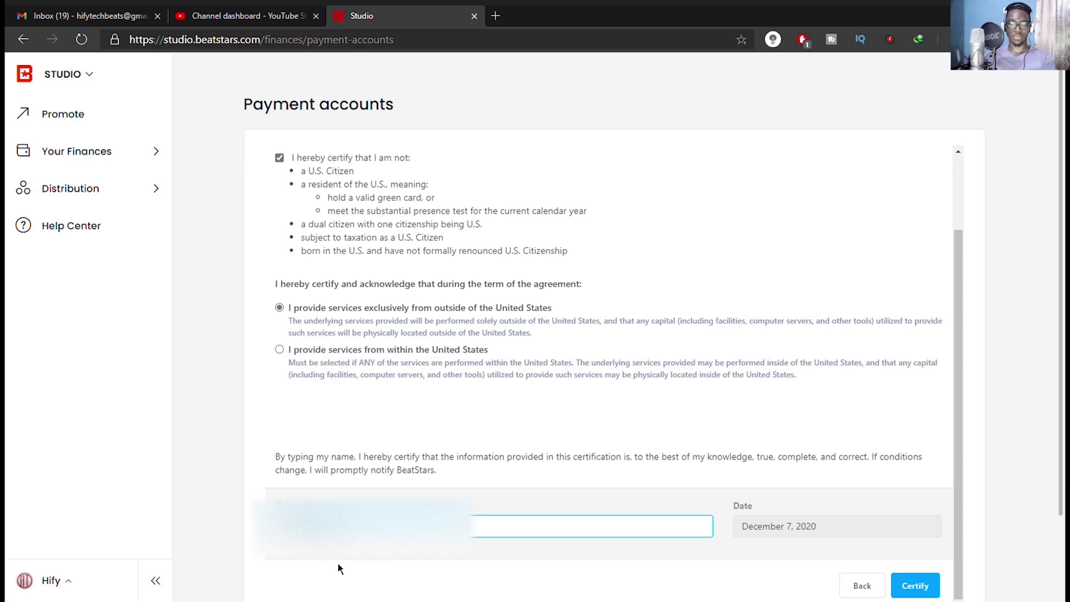
click(917, 586)
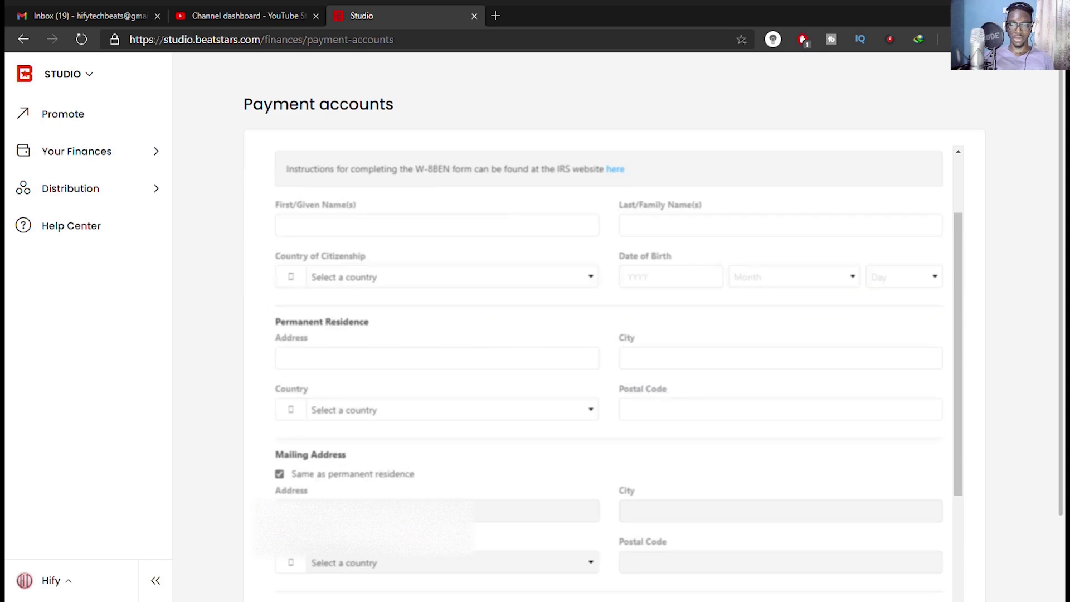
Fill in the W-8BEN personal details and permanent residence address with Nigeria as the country, keeping the mailing address the same.
click(365, 233)
scroll(365, 239, down, 3)
scroll(363, 249, down, 2)
scroll(363, 249, up, 2)
click(369, 190)
click(316, 203)
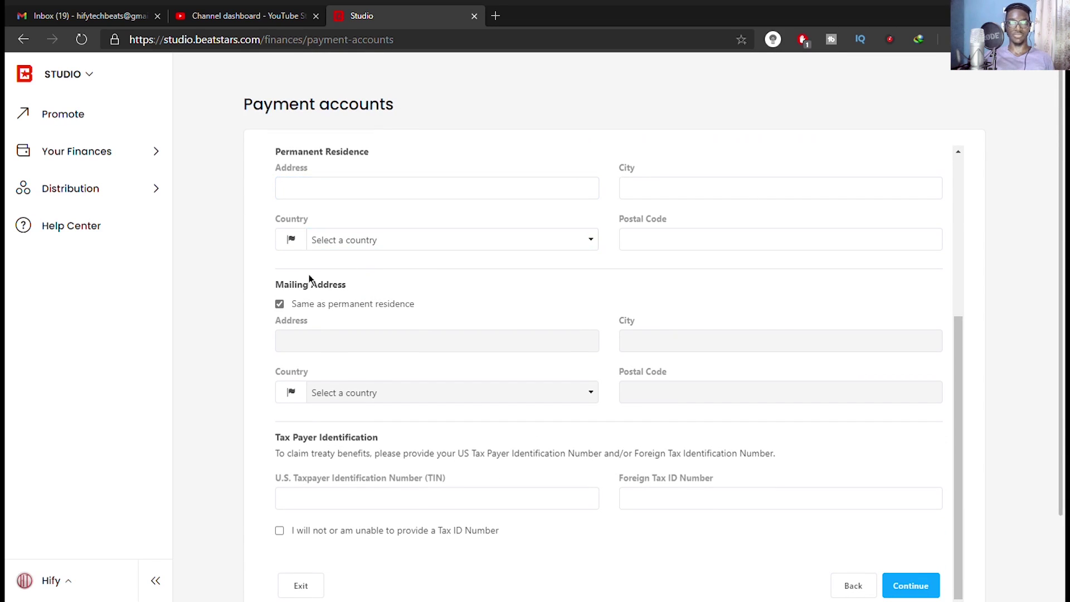
scroll(650, 351, down, 2)
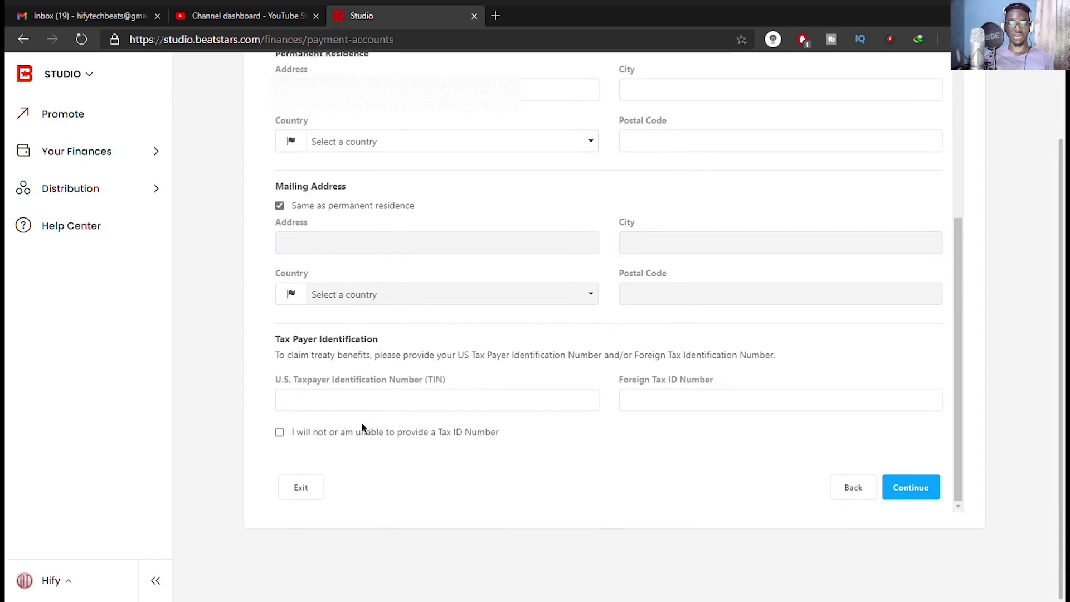
click(339, 390)
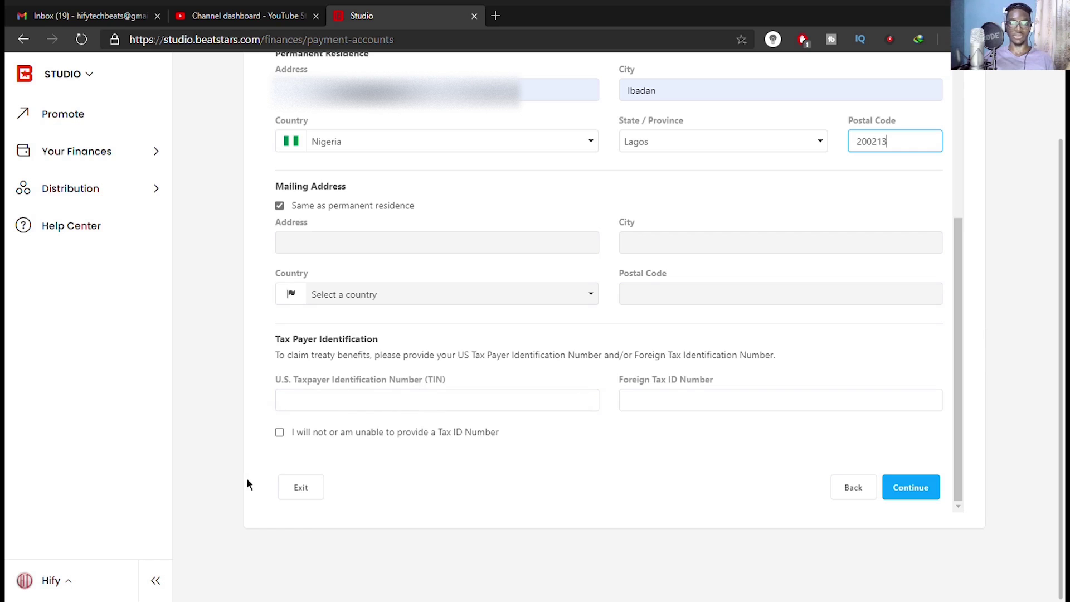
Declare that no Tax ID Number will be provided and accept the withholding notice to continue.
click(279, 433)
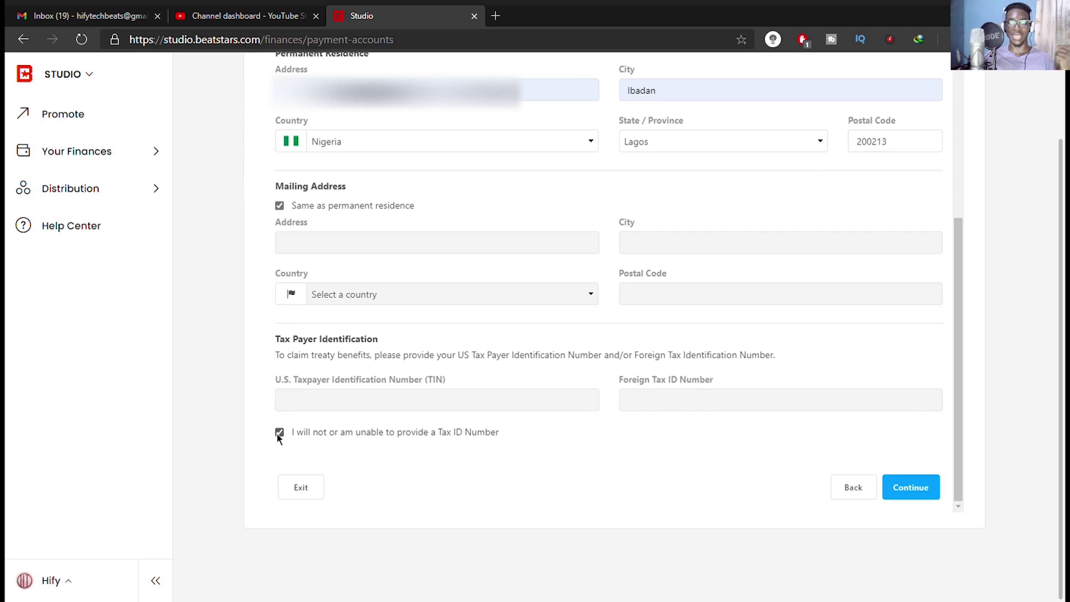
click(892, 487)
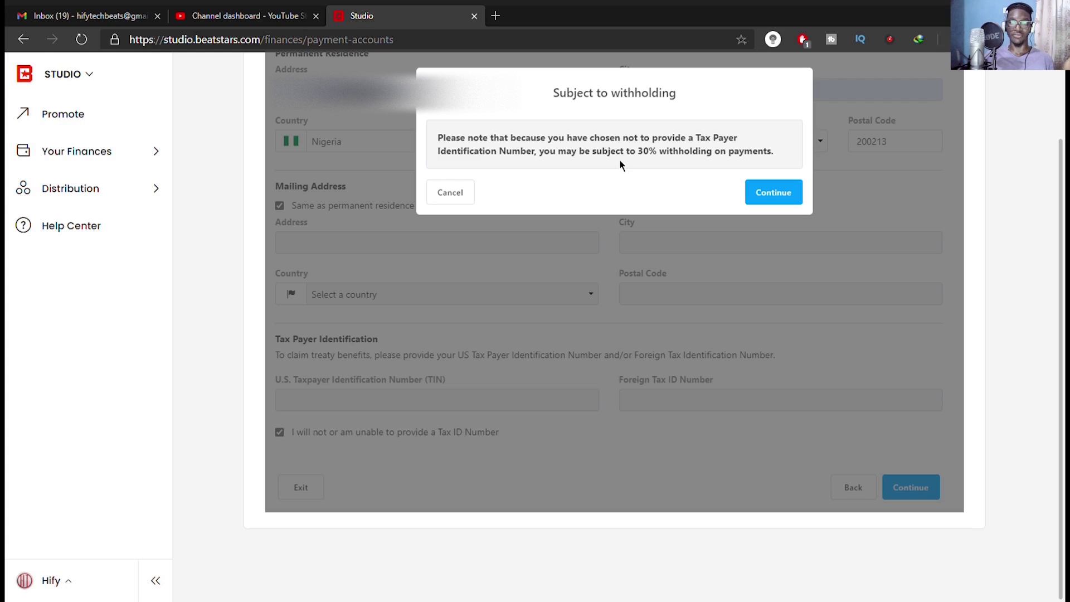
click(772, 202)
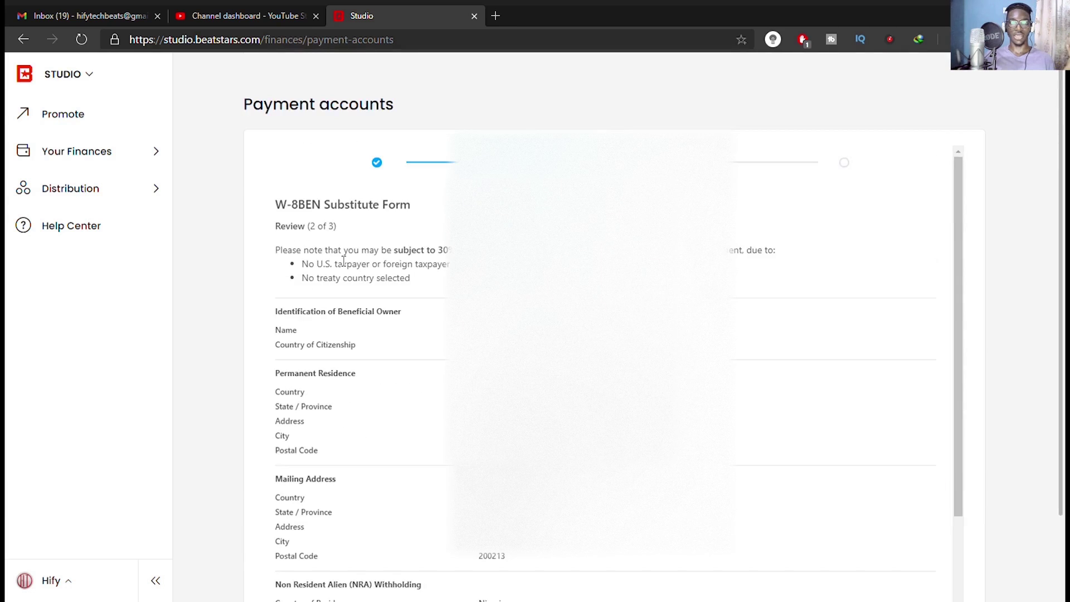
Review the W-8BEN summary of owner, residence, mailing and withholding details, and proceed to certification.
scroll(395, 237, down, 2)
scroll(325, 377, down, 1)
scroll(325, 377, up, 3)
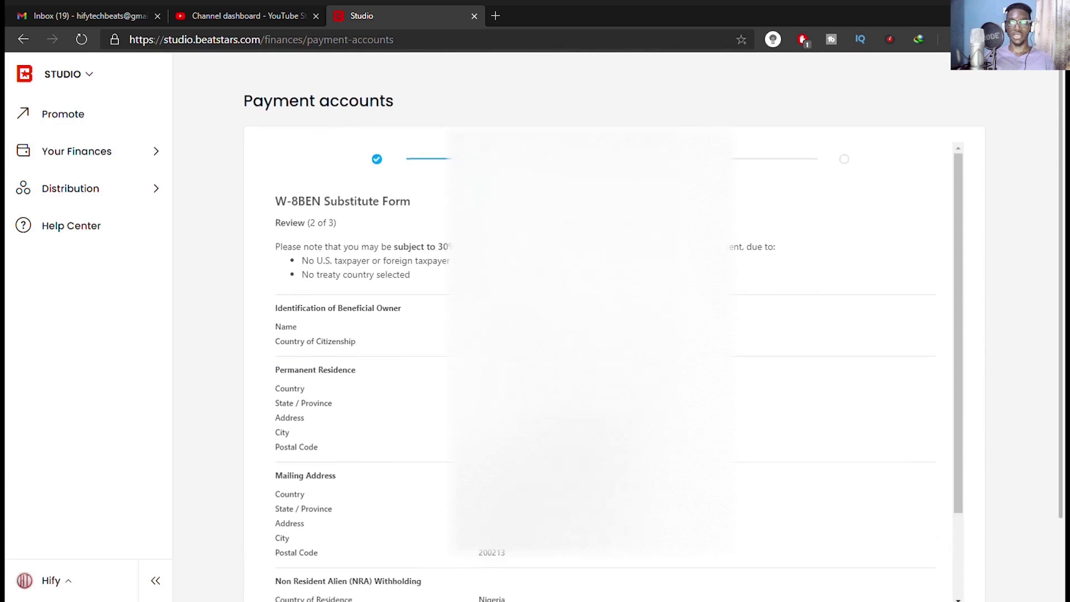
scroll(878, 420, down, 4)
click(917, 586)
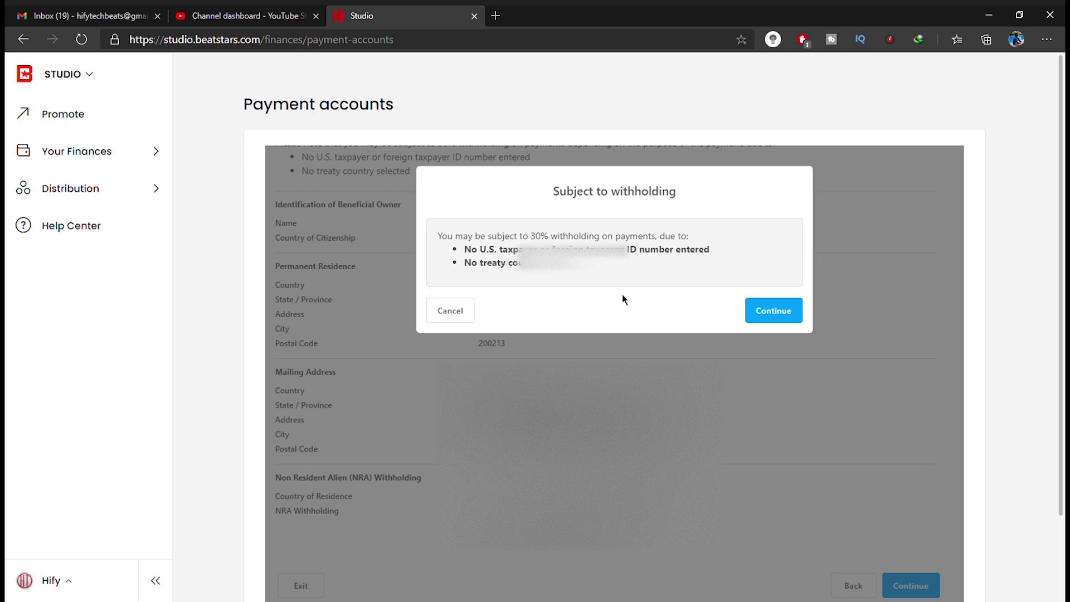
Accept the second withholding notice and tick the non-U.S. person and income statements in the W-8BEN certification.
click(756, 312)
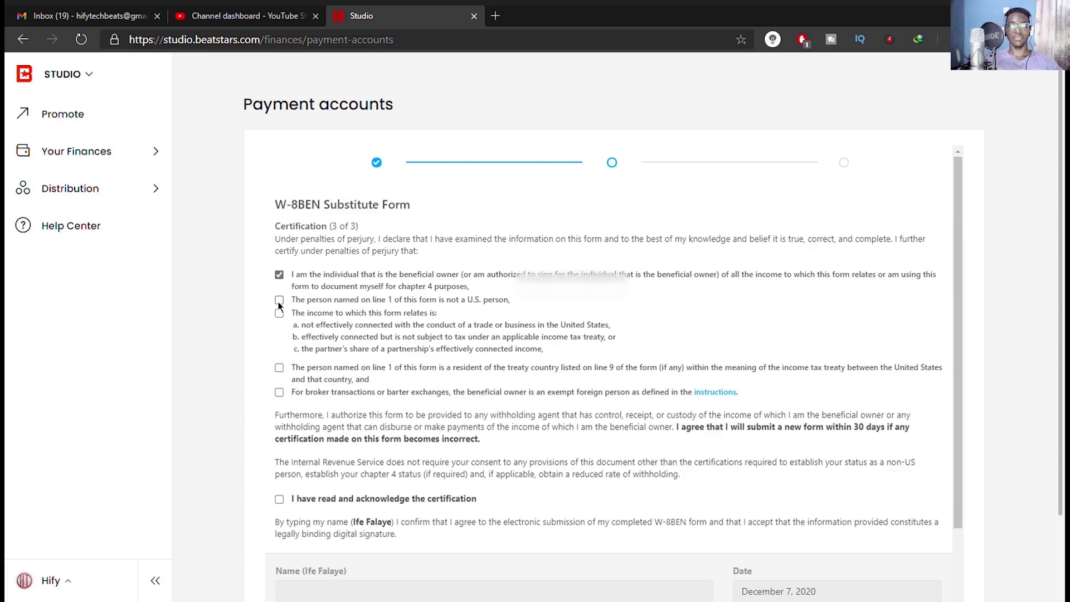
click(279, 313)
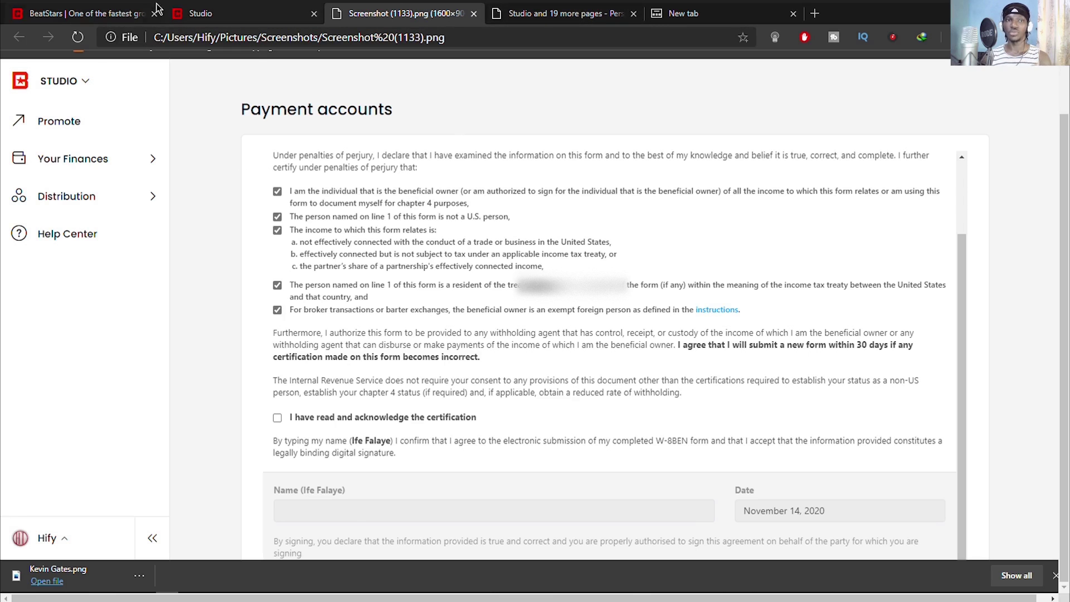
Switch to the live BeatStars wallet and try to withdraw the available deposit.
click(276, 12)
click(1042, 78)
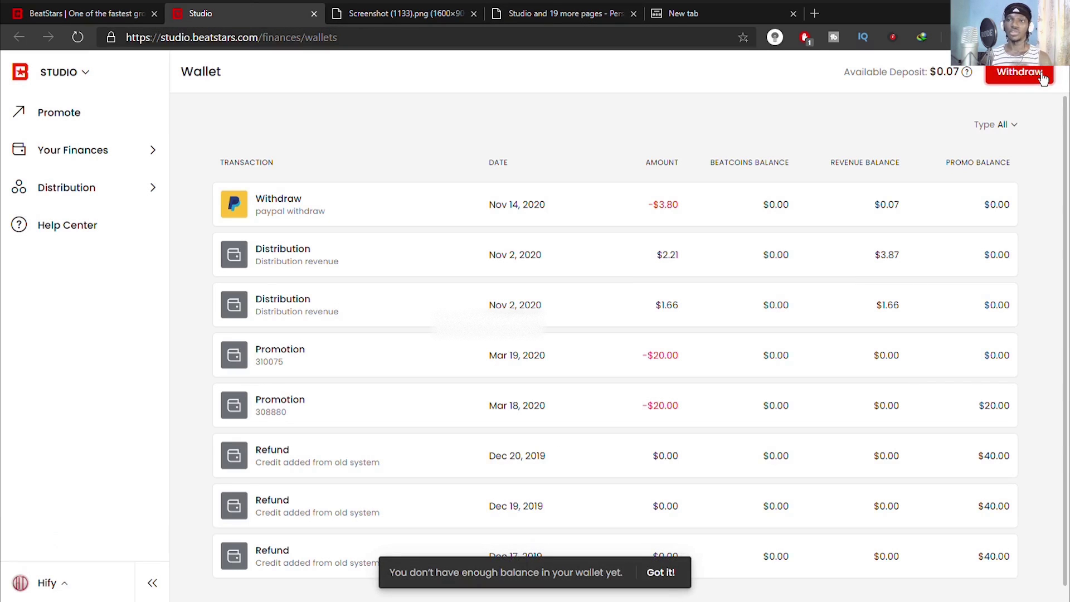
Open the recorded withdrawal video, skip ahead to the withdrawal preview and pause it there to examine the fee and withholding.
click(373, 8)
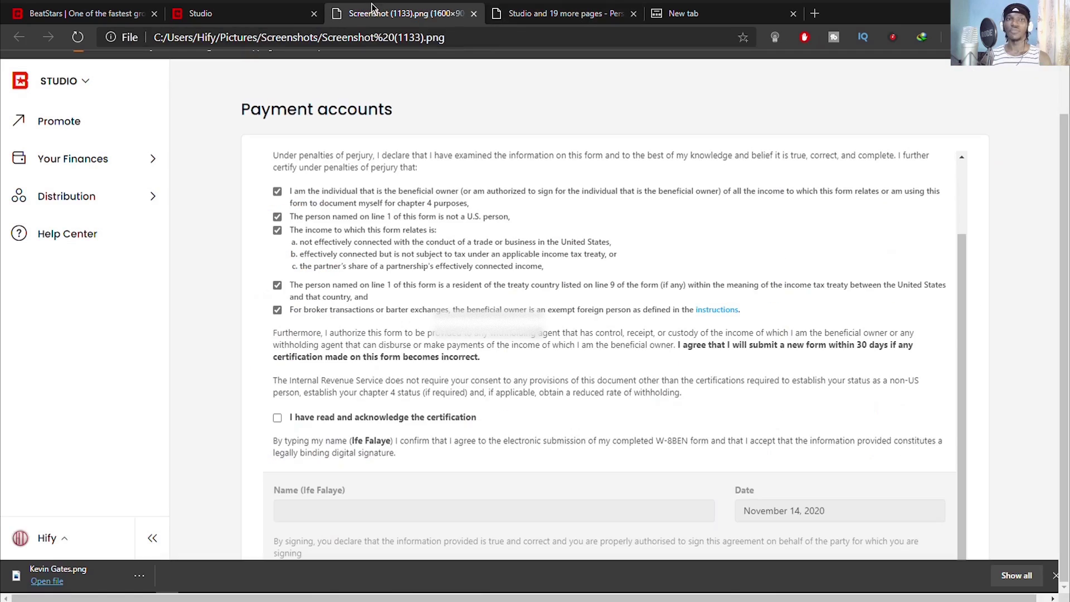
click(557, 13)
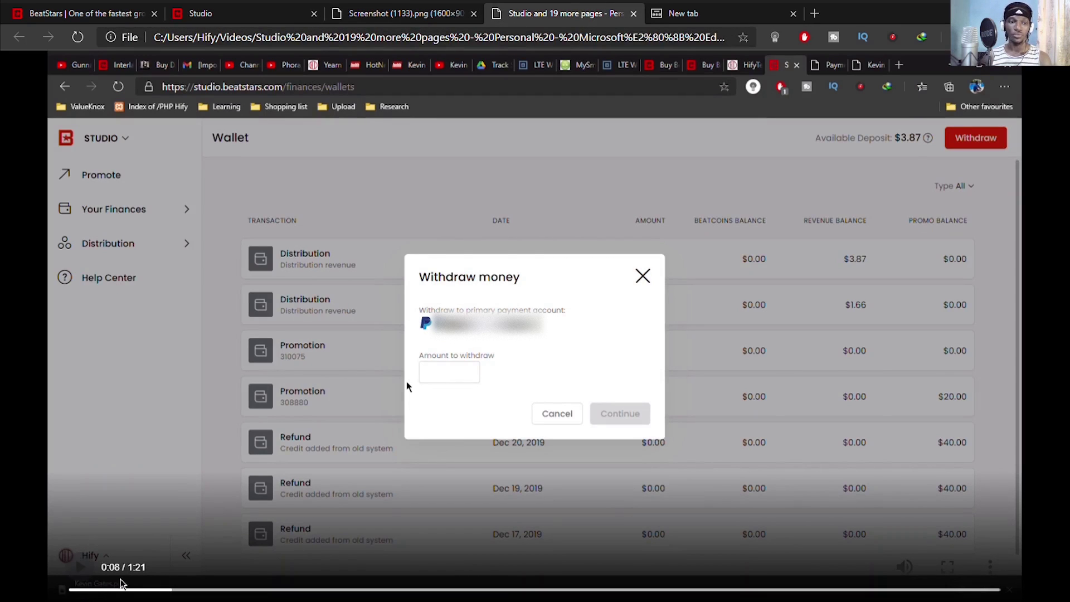
click(123, 588)
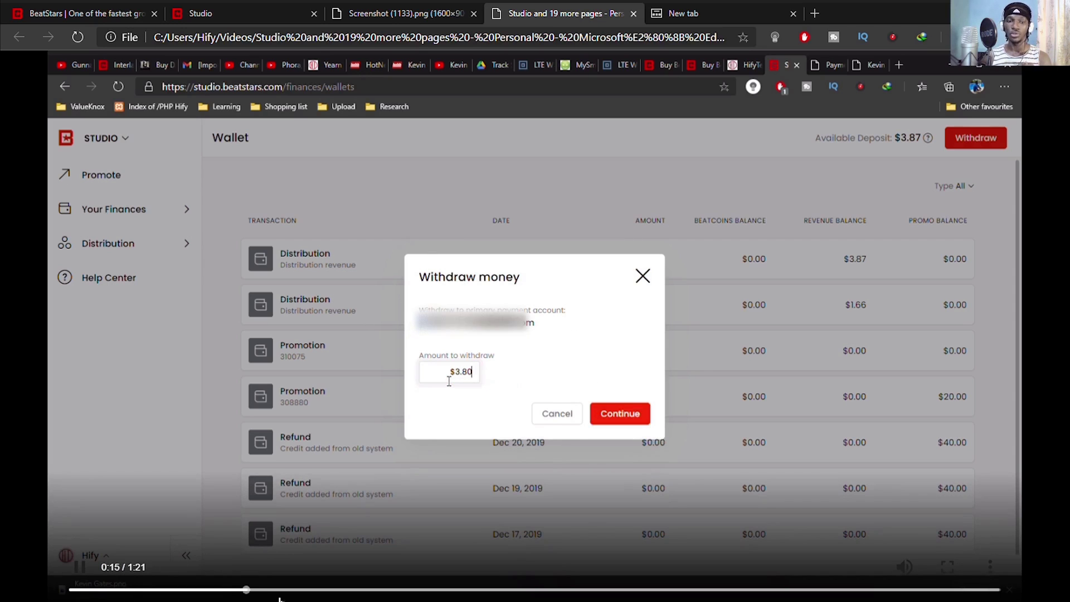
click(298, 590)
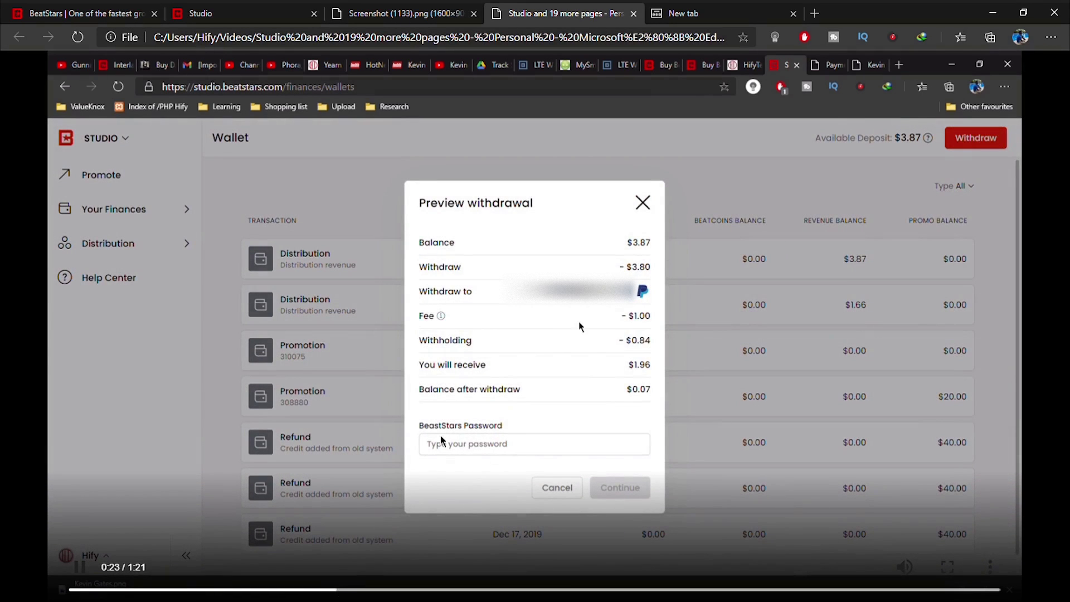
click(92, 573)
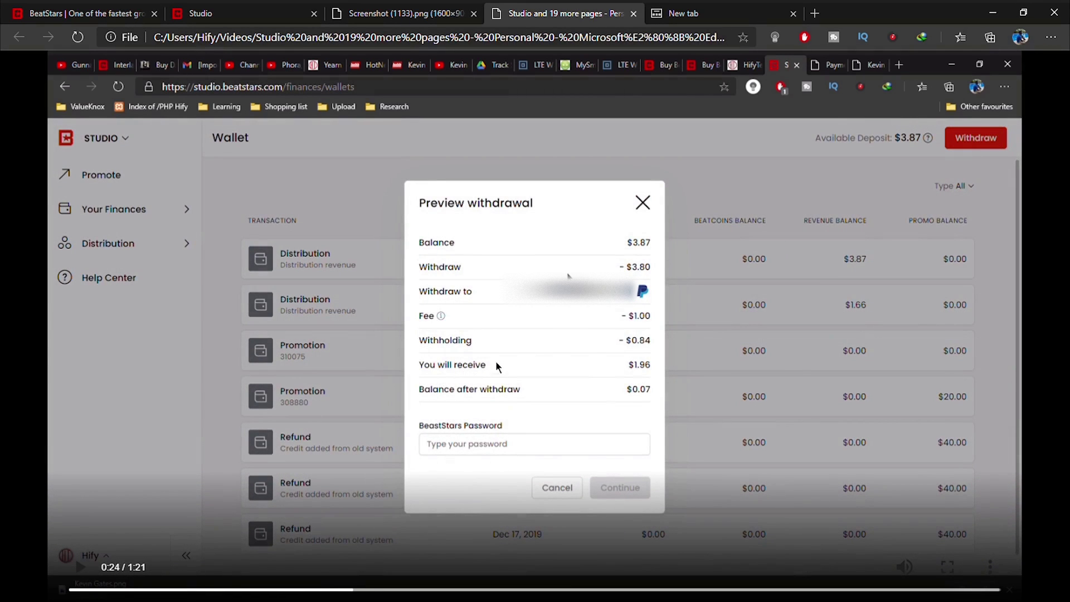